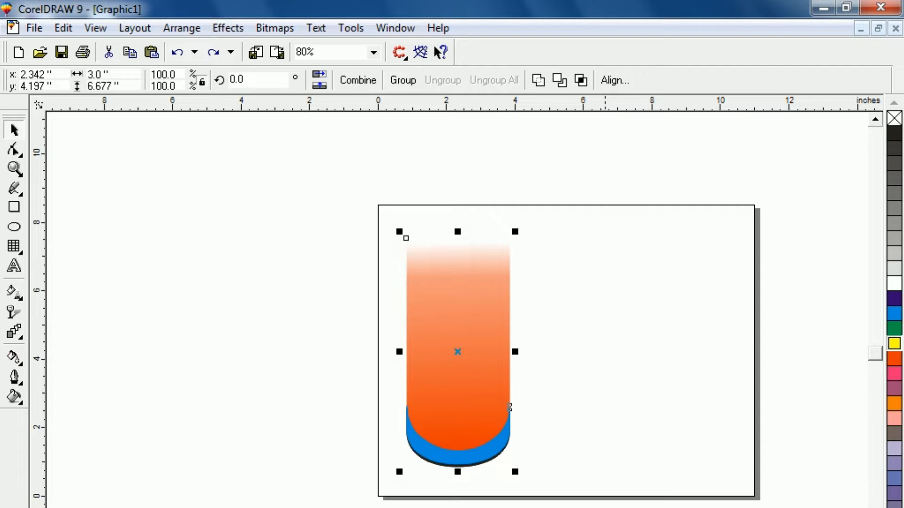
Draw a rectangle about 2.7 by 5.2 inches on the empty side of the page beside the orange shape.
left_click(309, 429)
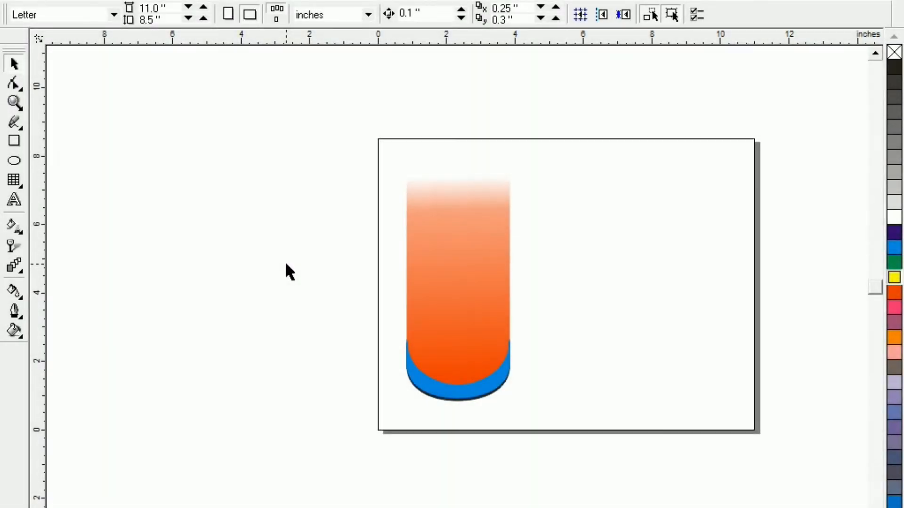
left_click(14, 142)
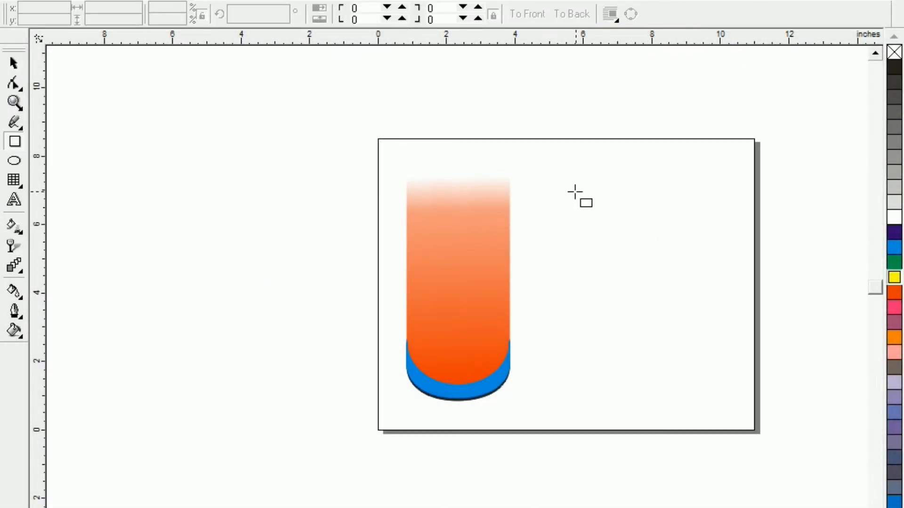
left_click_drag(572, 192, 665, 368)
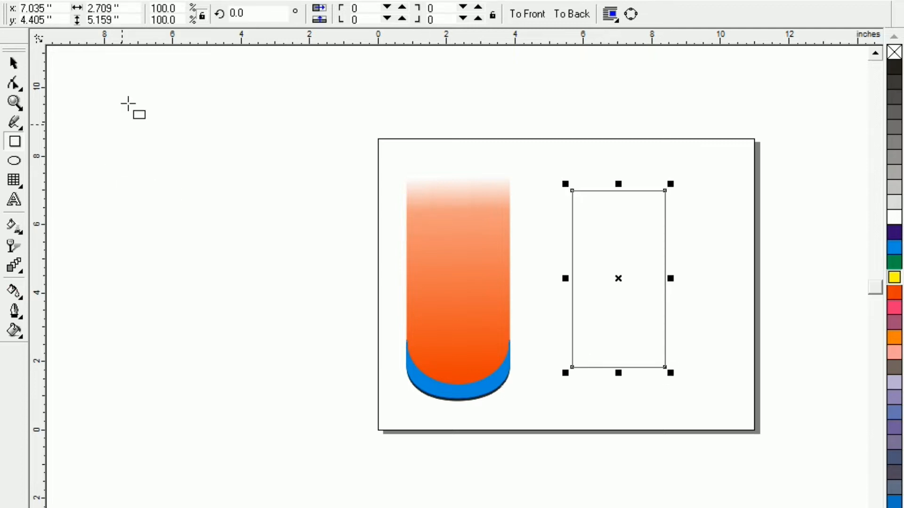
Set the rectangle's size to 3 inches wide by 5 inches high and move it up about 0.6 inch.
left_click_drag(132, 8, 14, 10)
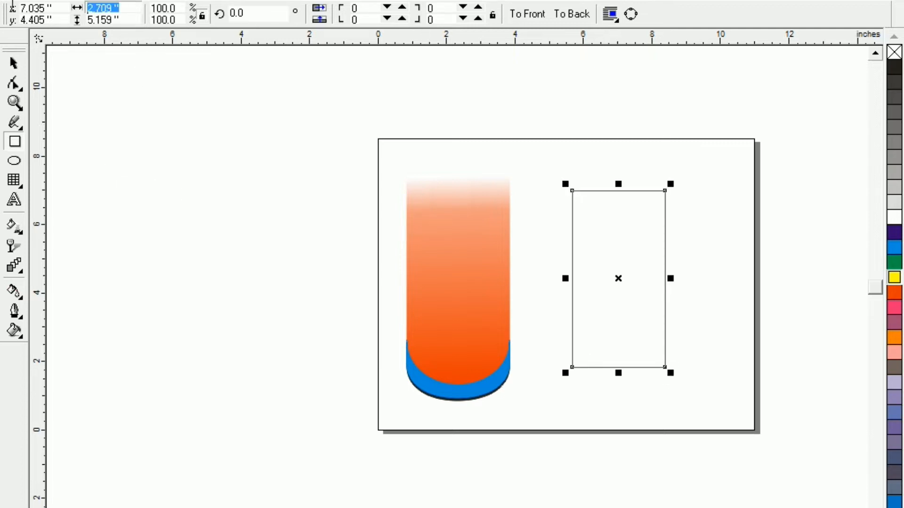
type("3")
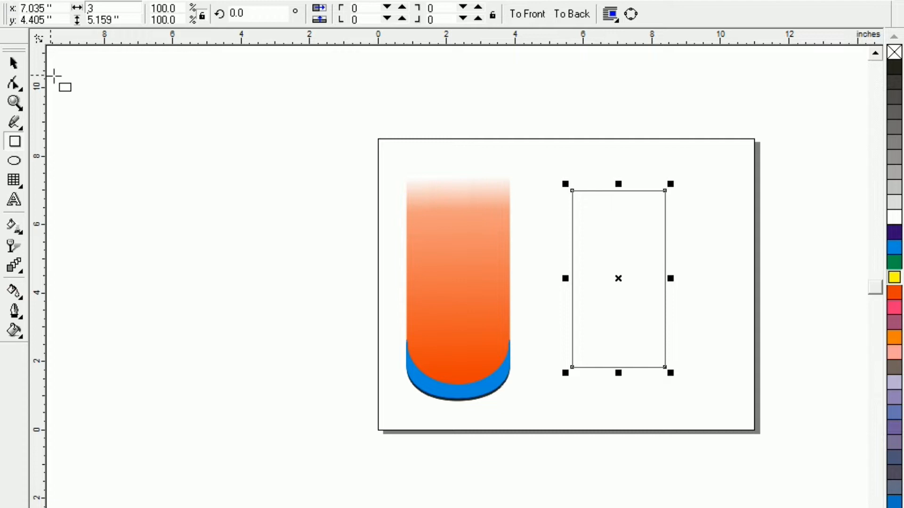
left_click(130, 20)
left_click_drag(129, 20, 49, 20)
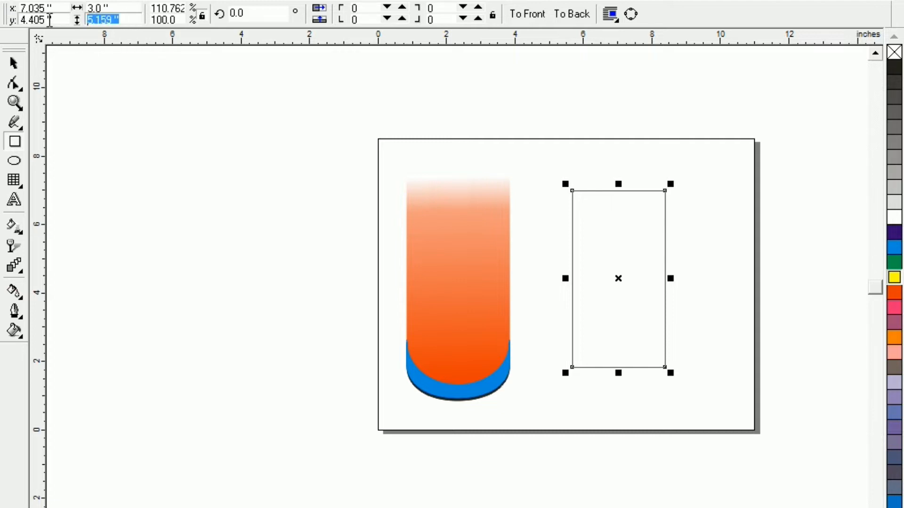
type("5")
key("Return")
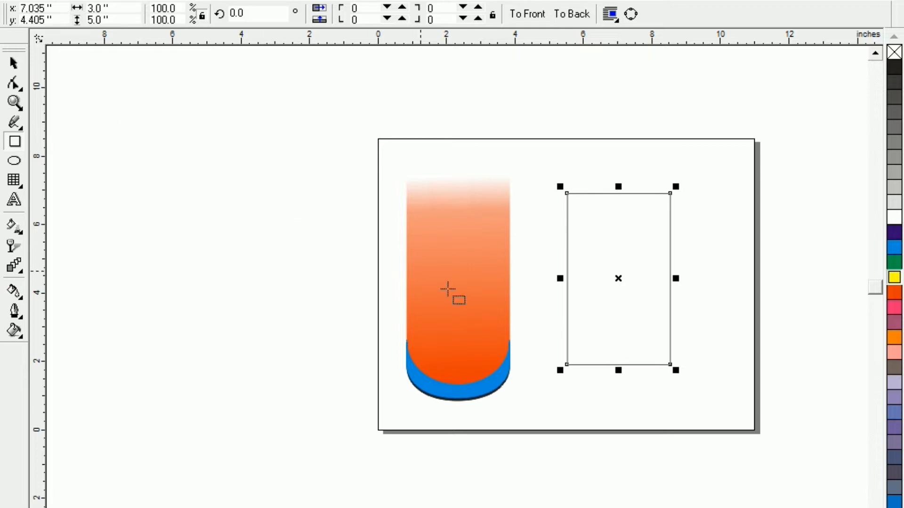
left_click_drag(616, 280, 616, 258)
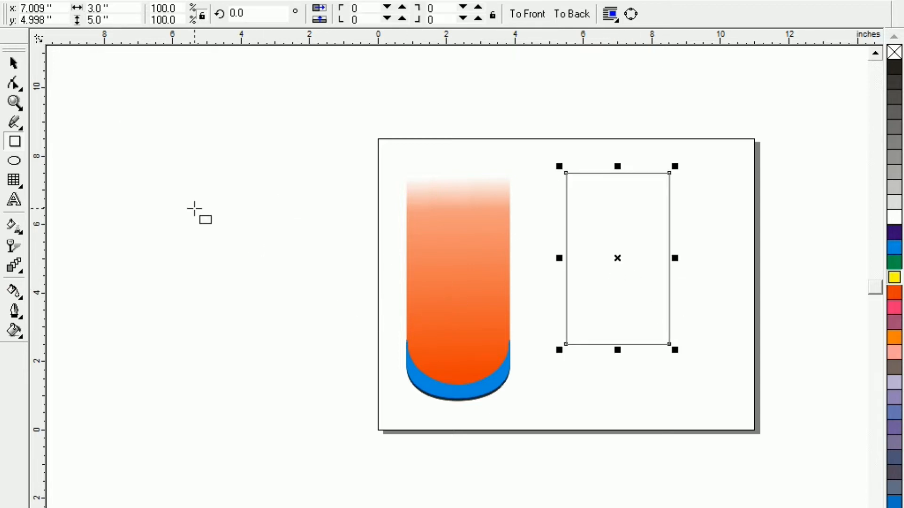
Draw a circle about 2.8 inches across below the rectangle and set its width to 3 inches.
left_click(14, 161)
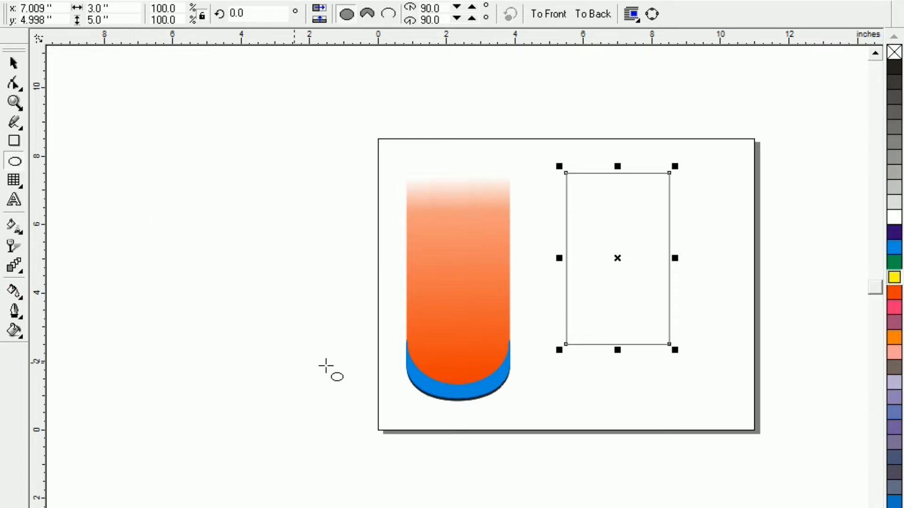
left_click_drag(573, 389, 668, 452)
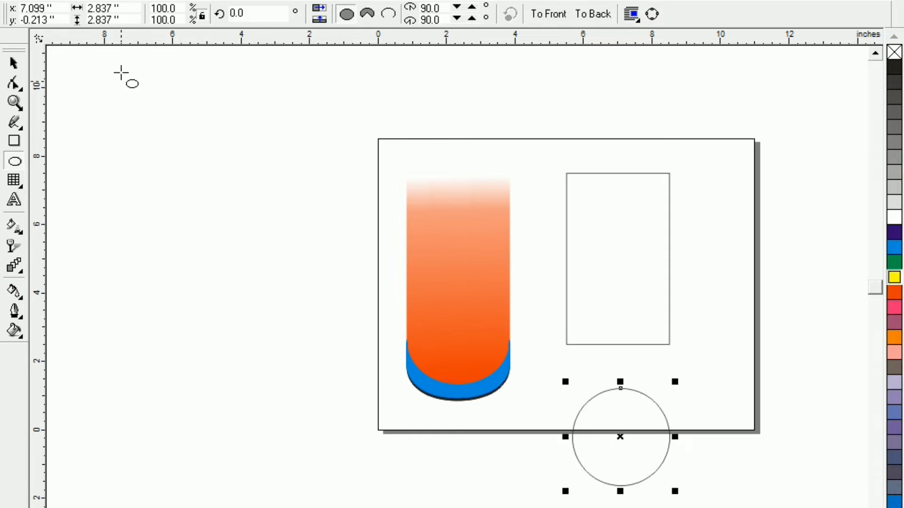
left_click_drag(127, 8, 45, 4)
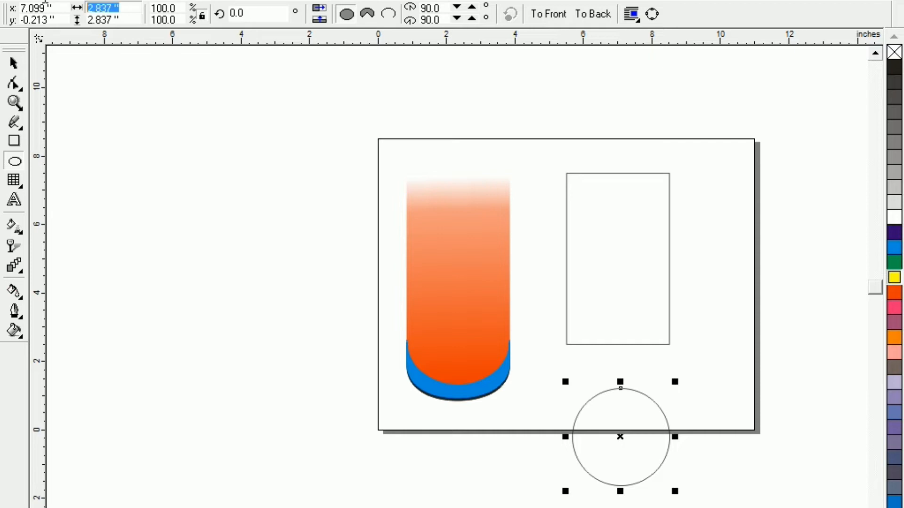
type("3")
key("Return")
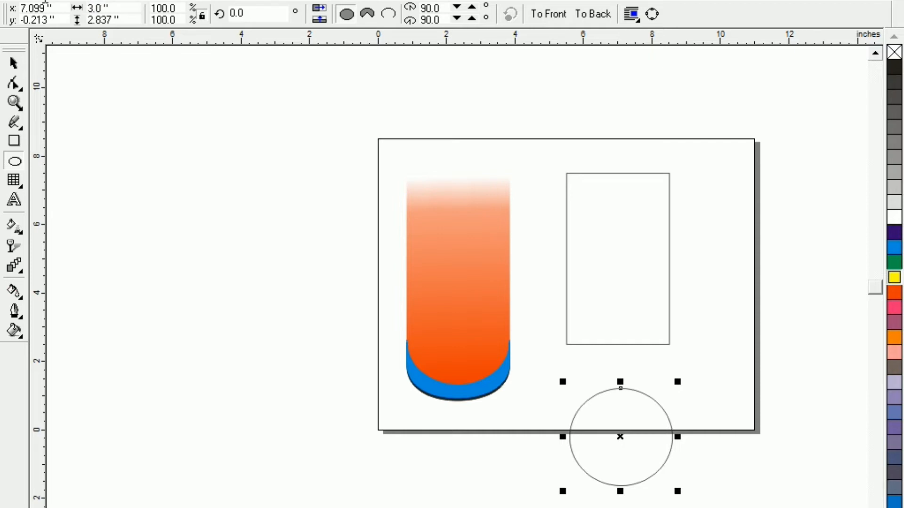
left_click(137, 247)
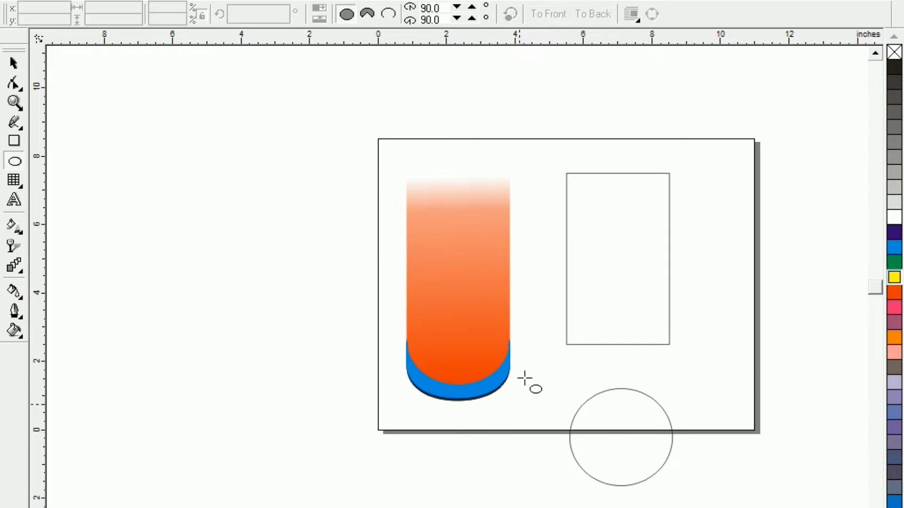
Select the rectangle and the ellipse together and align their centers on a common vertical axis.
left_click(14, 62)
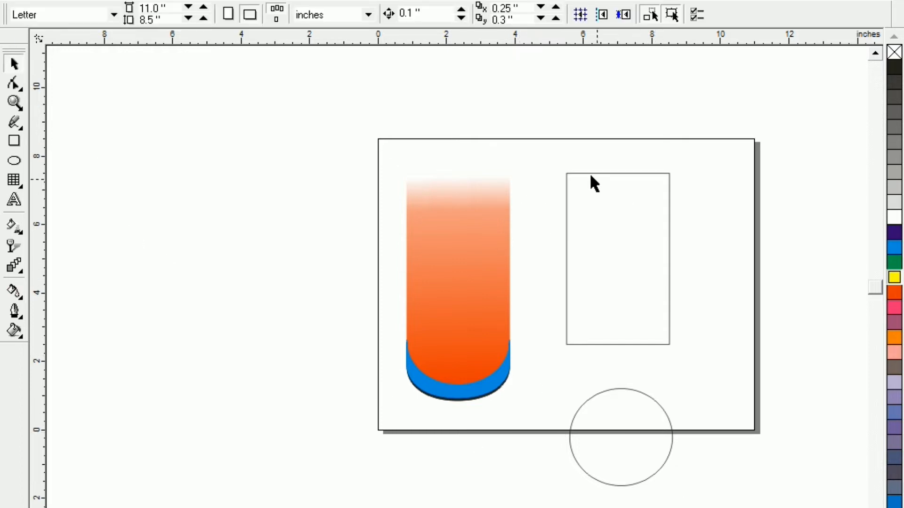
left_click_drag(541, 145, 751, 504)
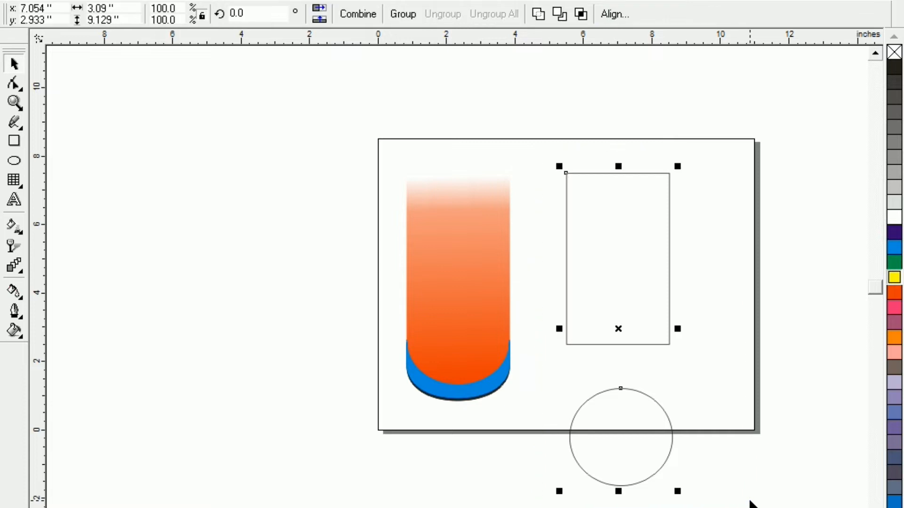
key("c")
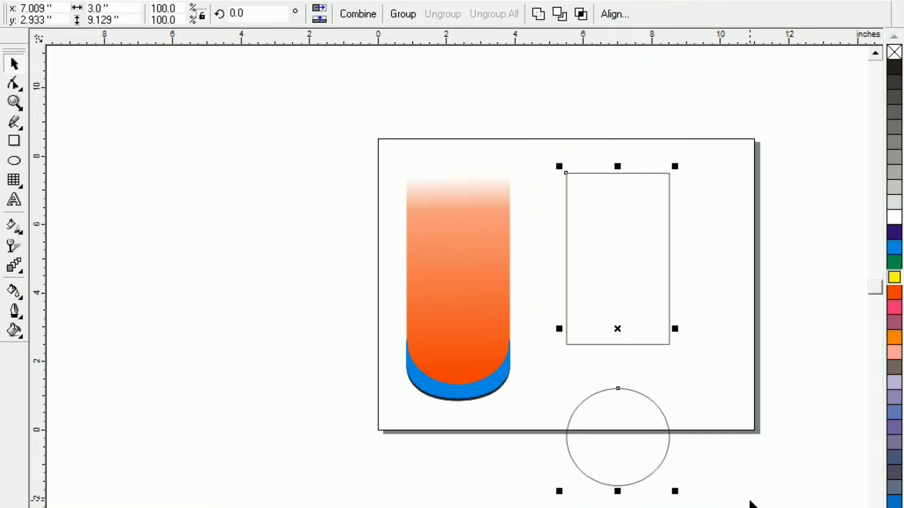
left_click(529, 428)
Move the ellipse straight up so its center lies about on the rectangle's bottom edge.
left_click(620, 486)
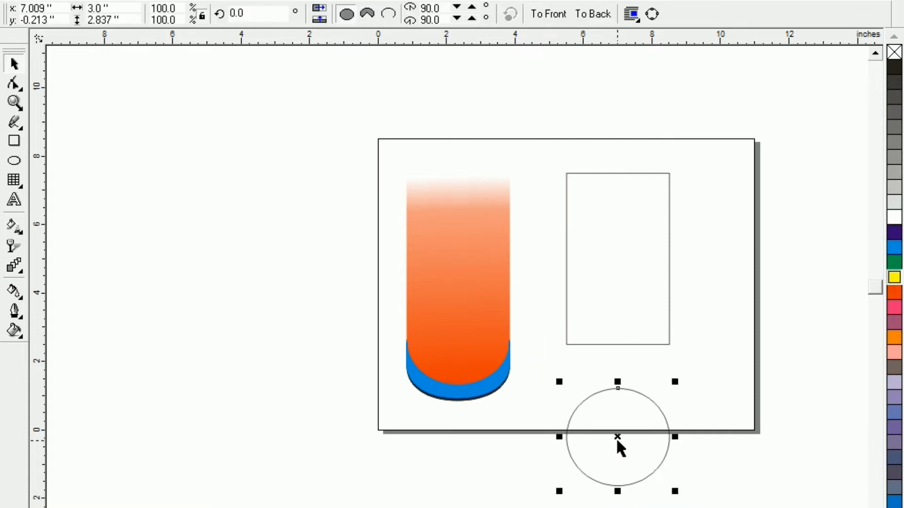
left_click_drag(617, 443, 627, 344)
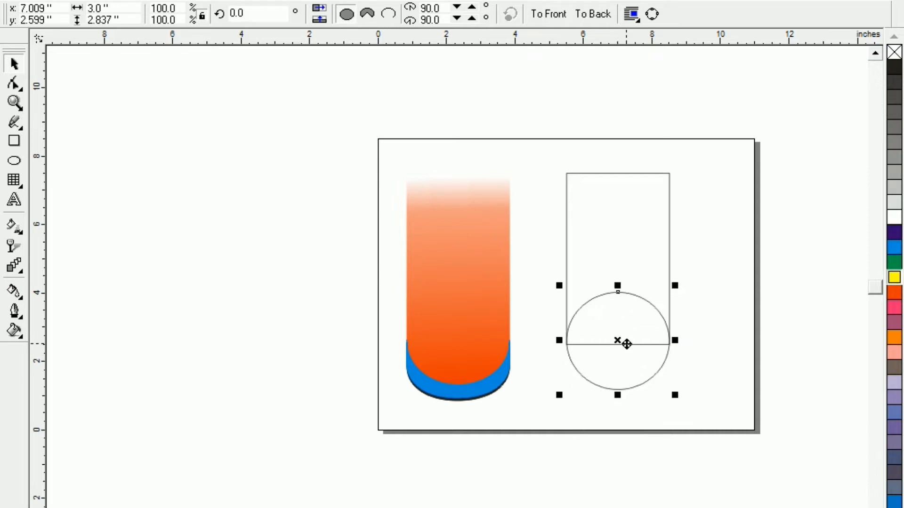
left_click(551, 434)
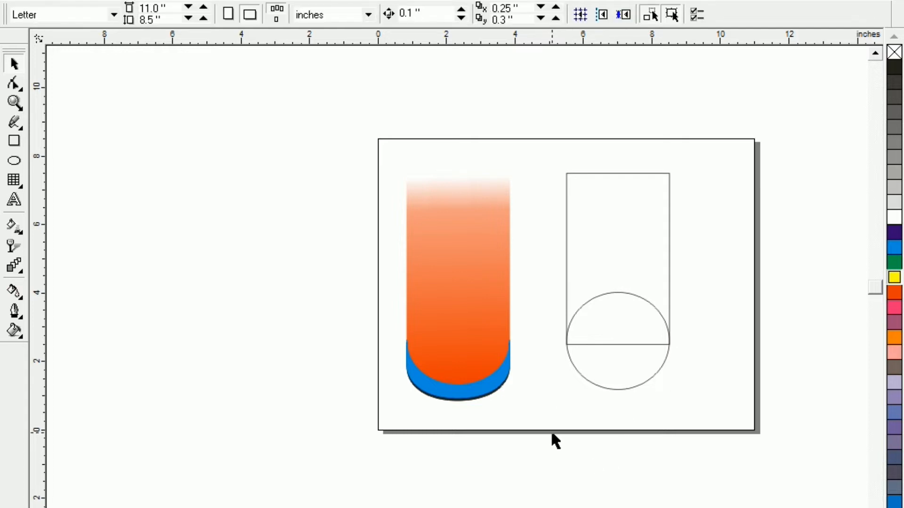
Weld the rectangle and the overlapping ellipse into a single shape with a rounded bottom.
left_click_drag(537, 153, 727, 427)
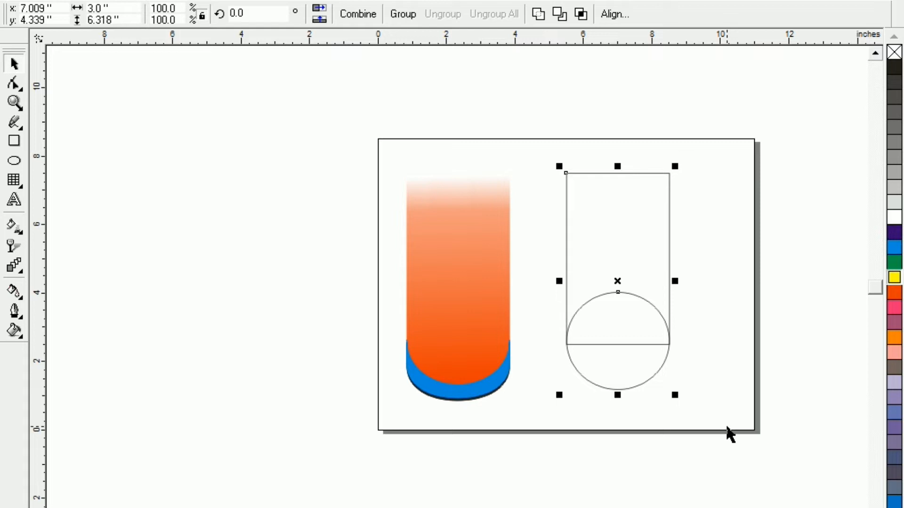
left_click(538, 15)
left_click(533, 216)
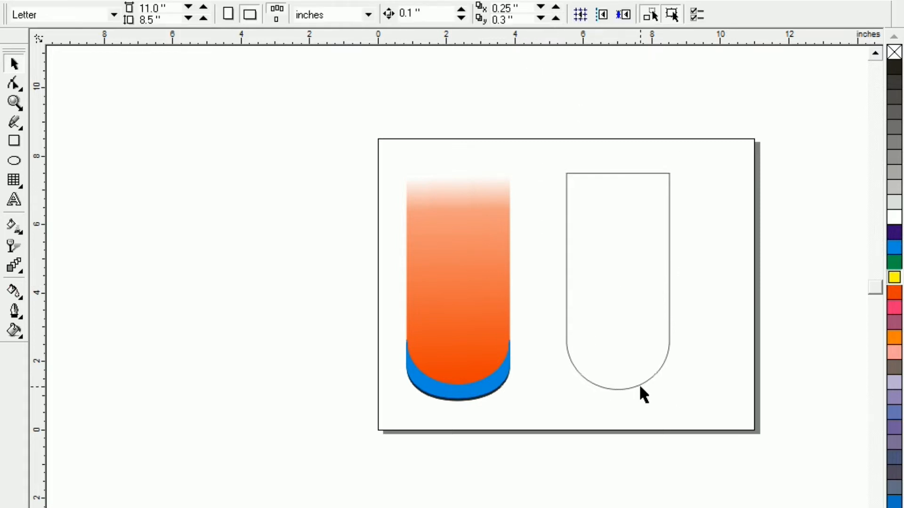
Place a duplicate of the round-bottomed shape about 0.6 inch straight above the original.
left_click(632, 387)
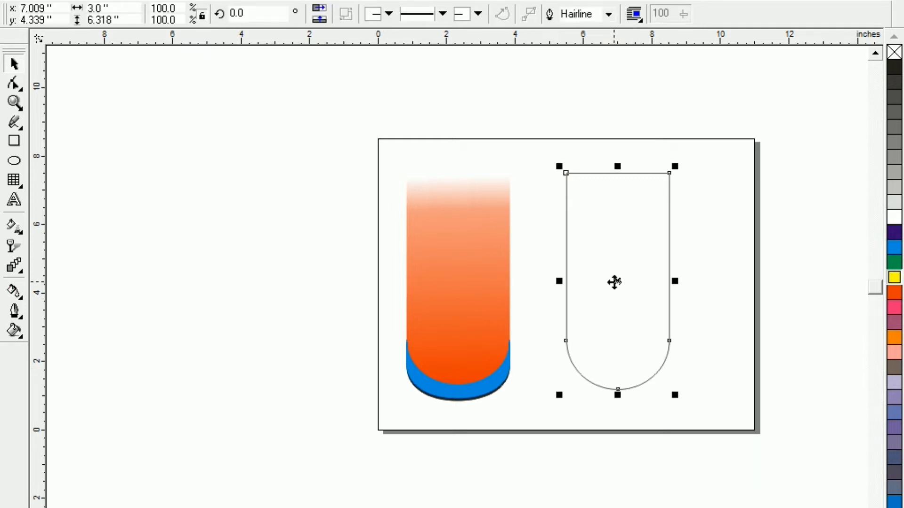
left_click_drag(614, 283, 614, 262)
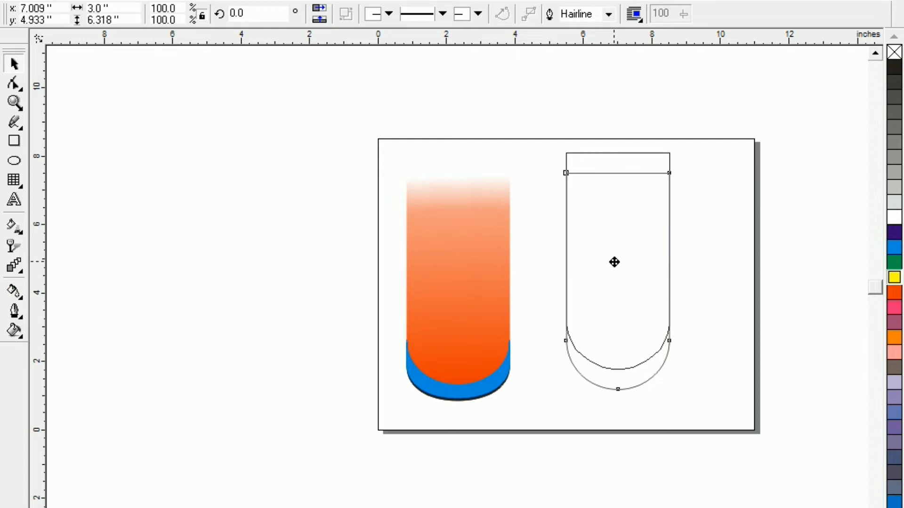
left_click_drag(614, 262, 614, 262)
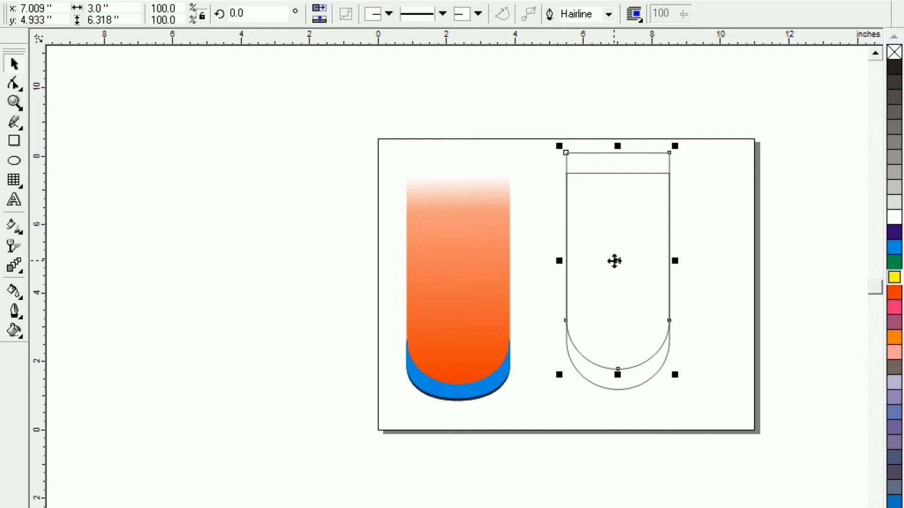
left_click(544, 254)
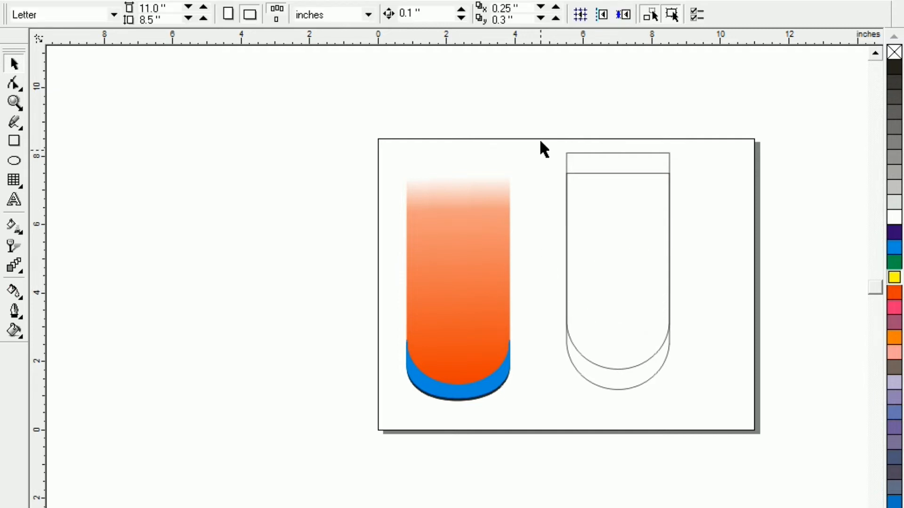
Trim the lower round-bottomed shape with its upper copy so only a crescent band remains below the copy.
left_click_drag(537, 136, 724, 426)
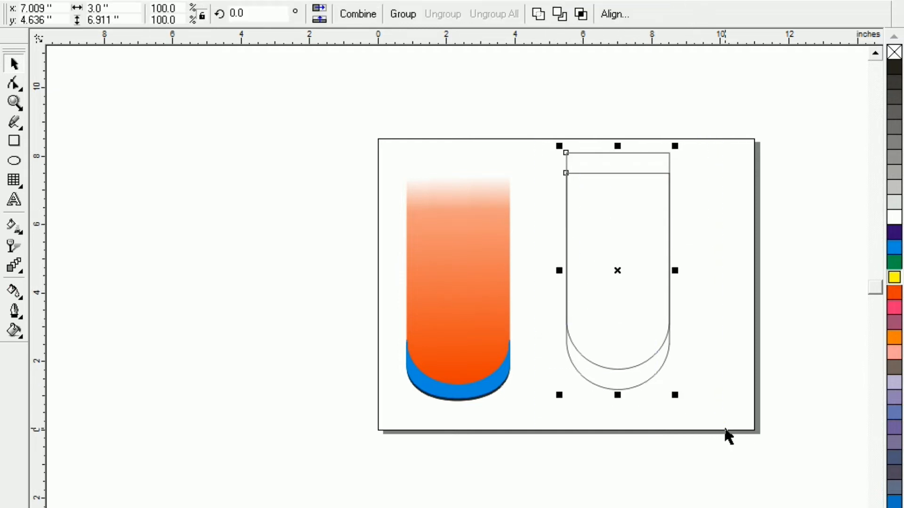
left_click(558, 17)
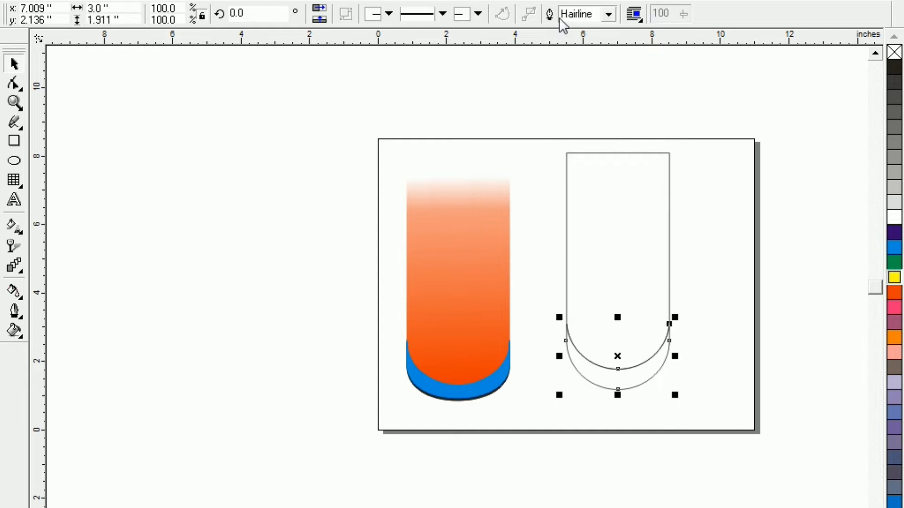
left_click(596, 452)
Reshape the crescent by moving its bottom middle node up, making the band about 1.7 inches high.
left_click(618, 386)
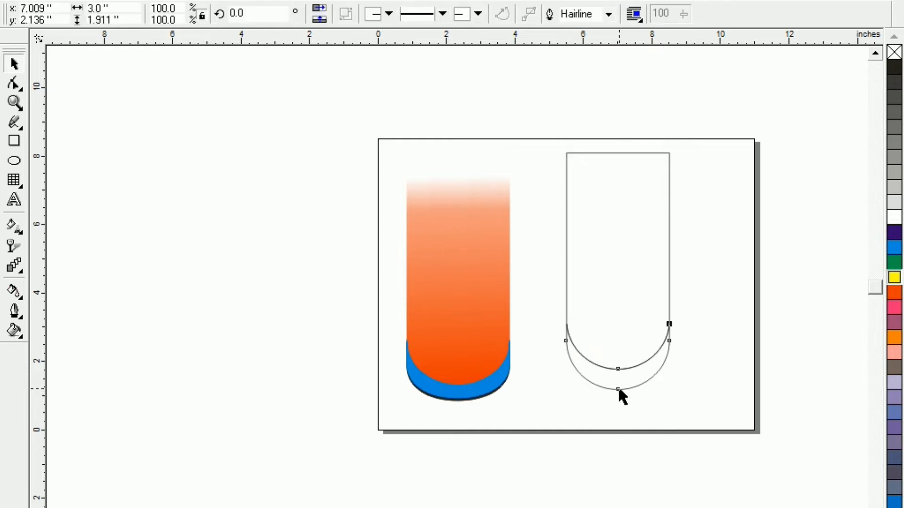
left_click_drag(620, 389, 619, 392)
left_click(598, 454)
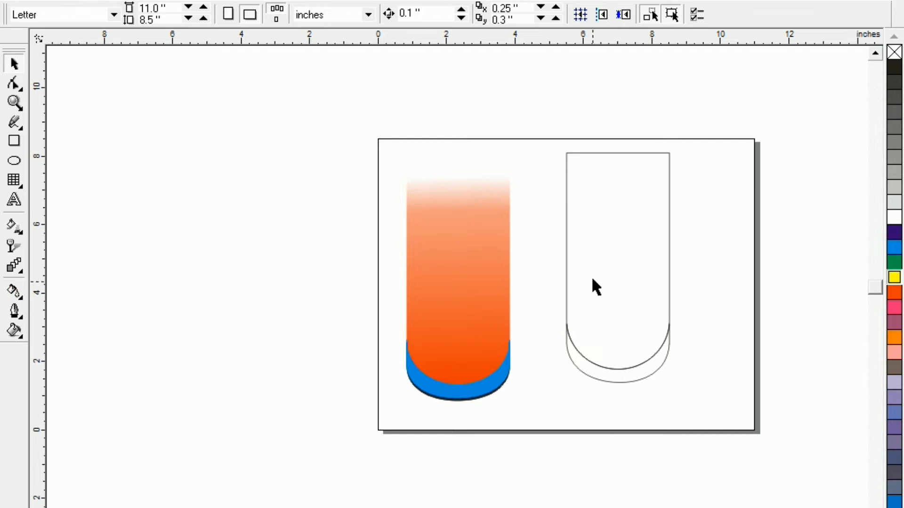
left_click(612, 376)
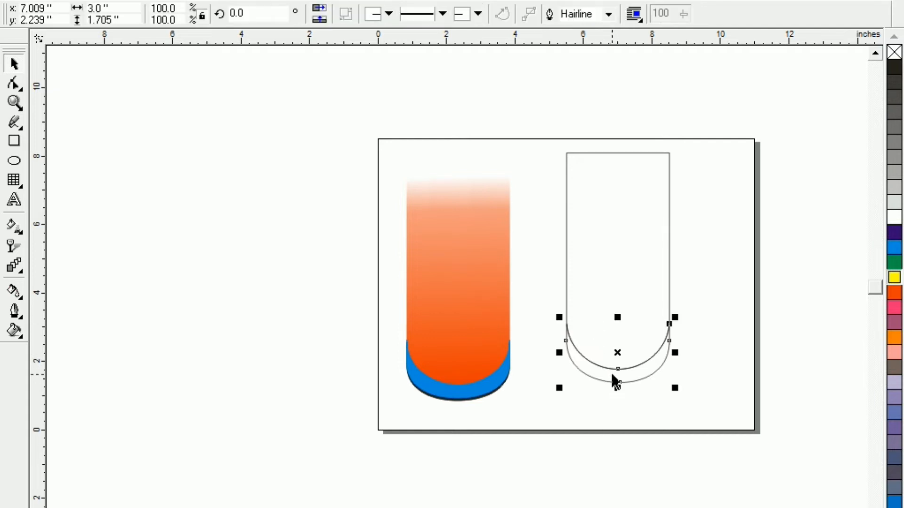
left_click(597, 402)
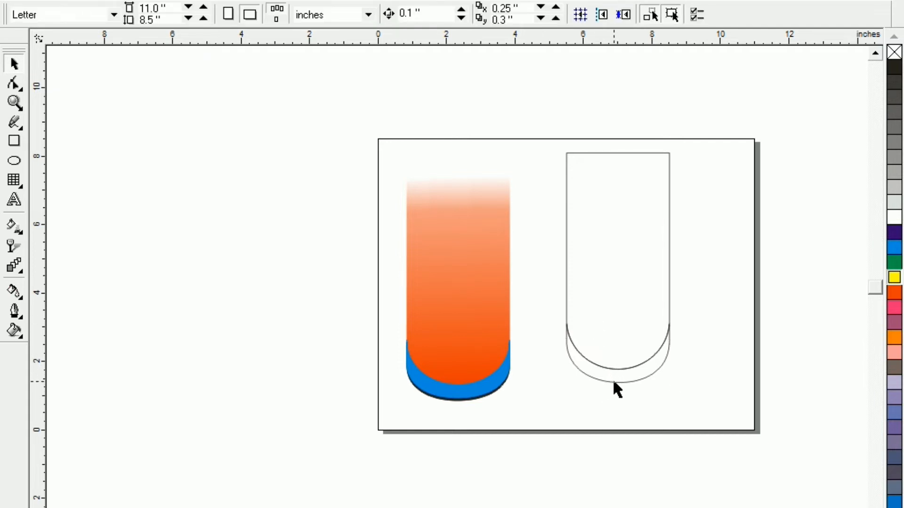
Fill the crescent band with black.
left_click(614, 380)
left_click(894, 69)
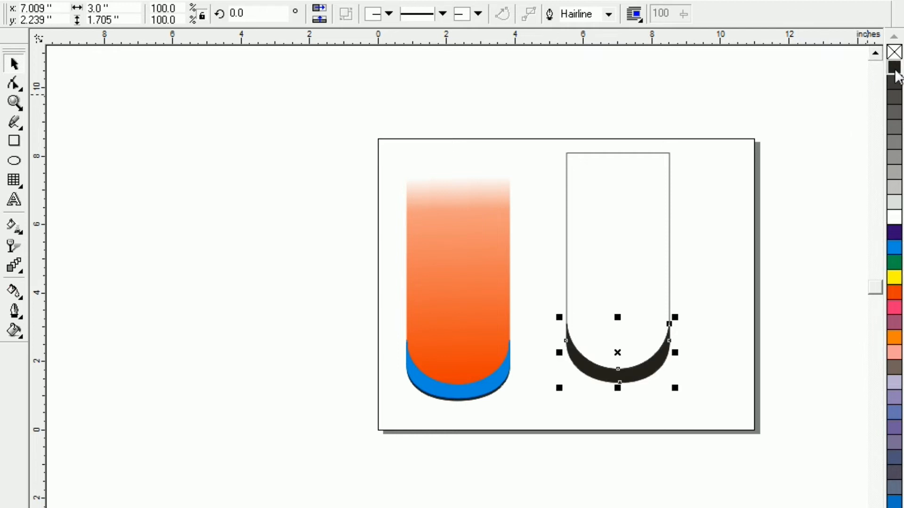
left_click(654, 428)
left_click(651, 438)
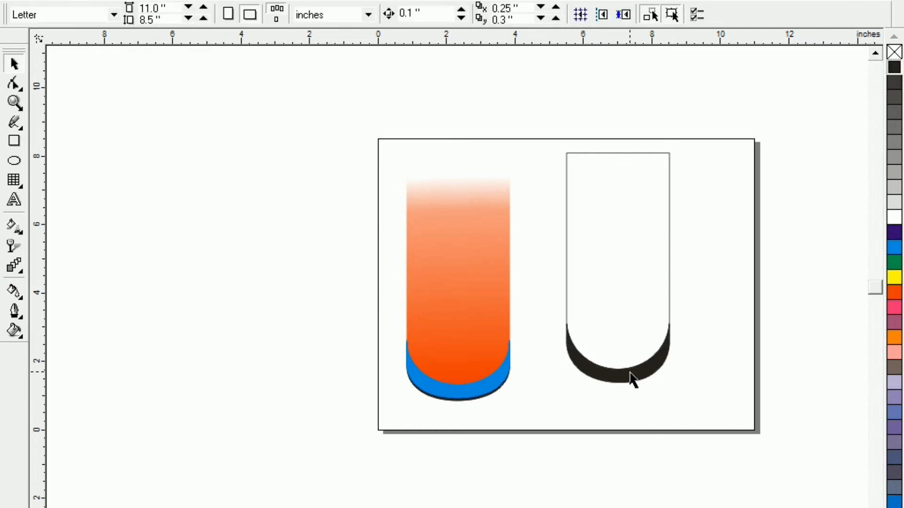
Place a duplicate of the black crescent about 0.13 inch higher and fill the copy with blue.
left_click_drag(630, 379, 635, 367)
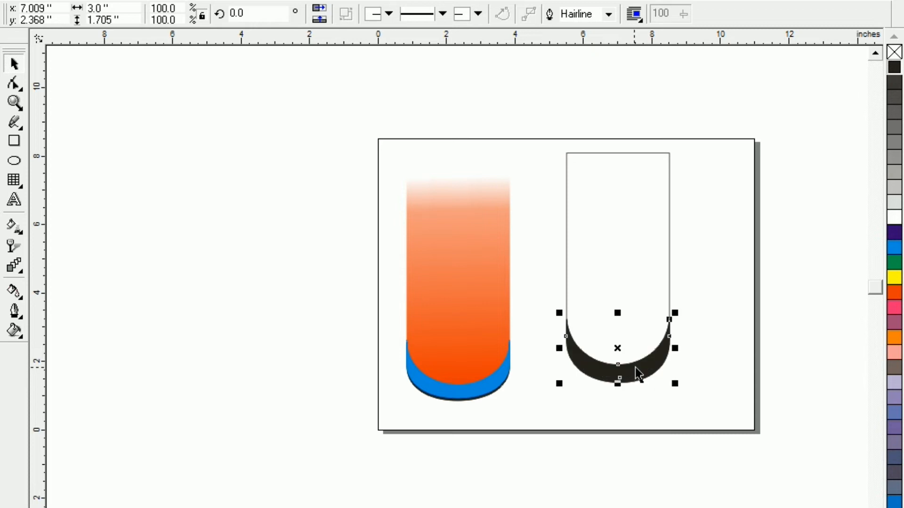
left_click(894, 247)
left_click(752, 465)
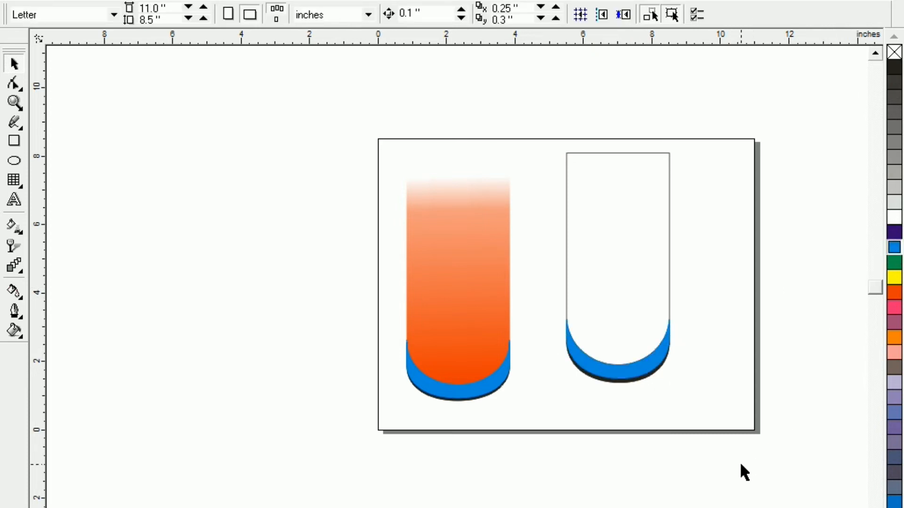
Fill the round-bottomed body above the blue crescent with orange-red.
left_click(632, 273)
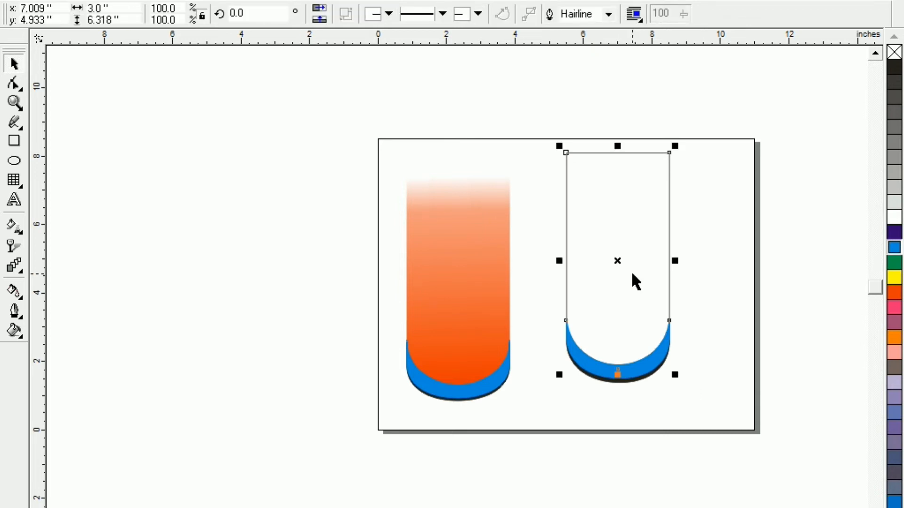
left_click(894, 292)
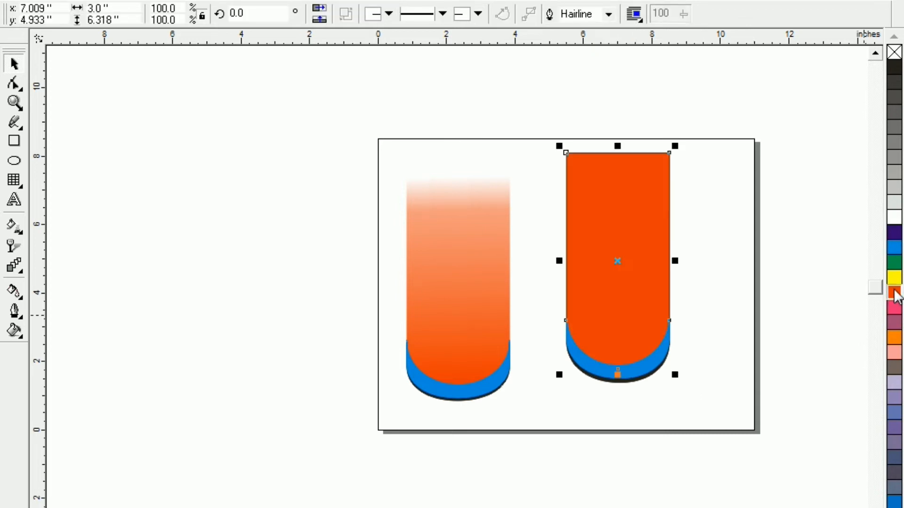
left_click(688, 436)
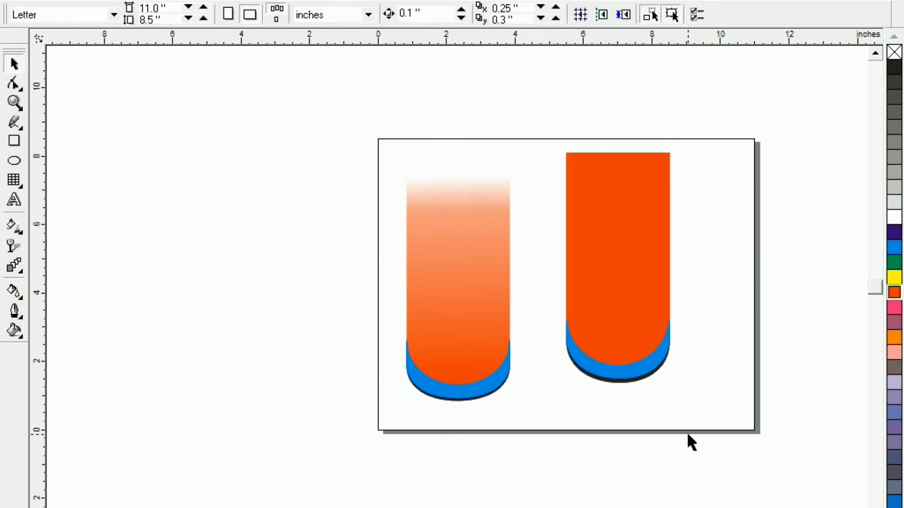
Apply a linear fountain transparency to the orange body, fading from its rounded bottom to its top edge, and remove its outline.
left_click(618, 276)
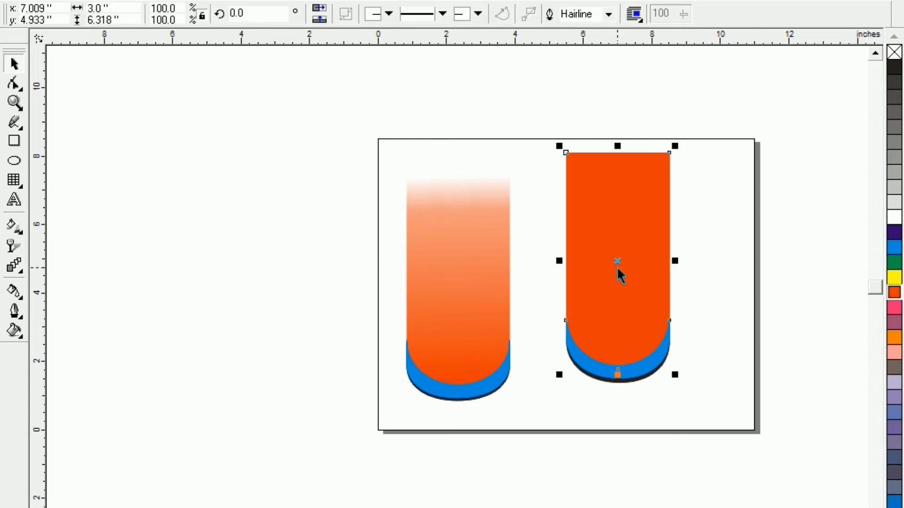
left_click(12, 246)
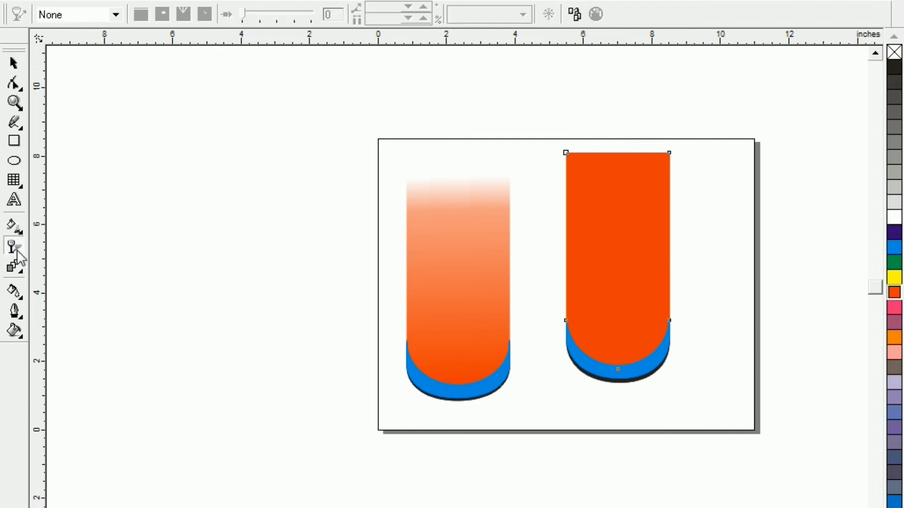
left_click_drag(615, 360, 614, 151)
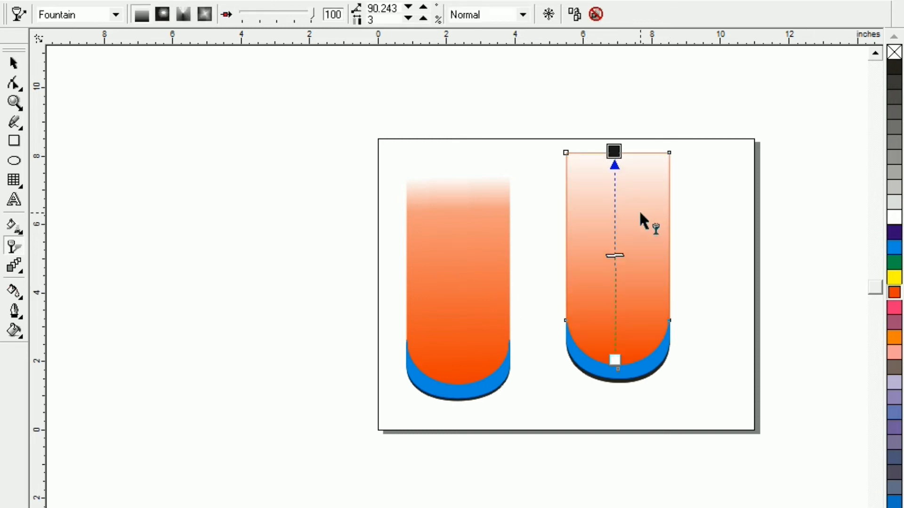
right_click(896, 54)
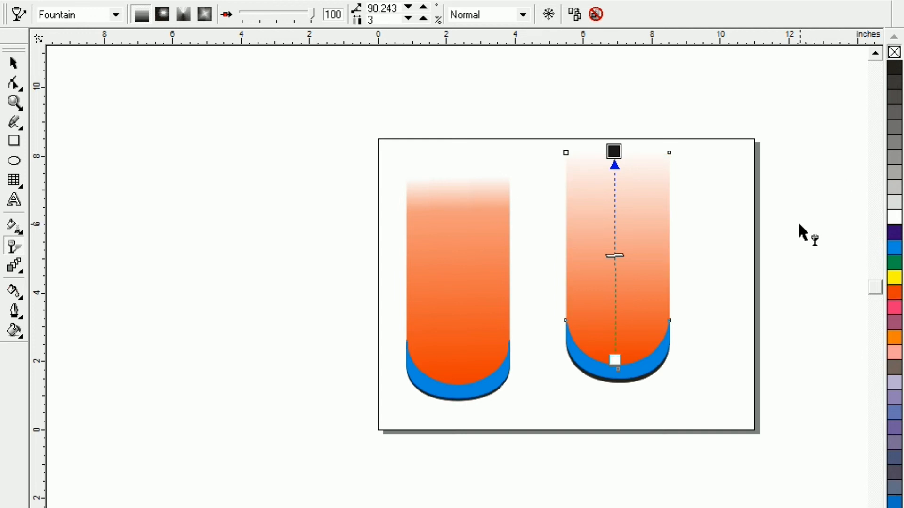
Move the whole new banner close beside the finished example and nudge it up 0.1 inch so their bases roughly line up.
left_click(13, 62)
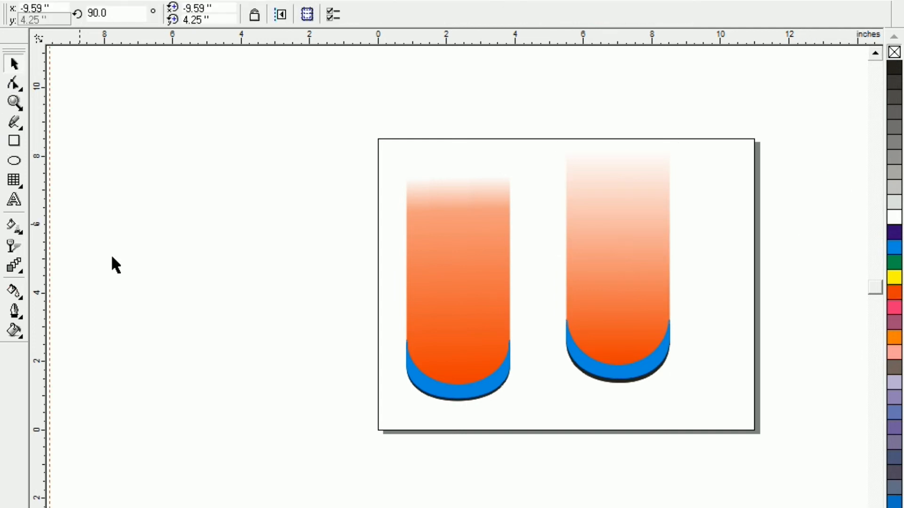
left_click_drag(550, 212, 722, 427)
left_click_drag(616, 271, 573, 296)
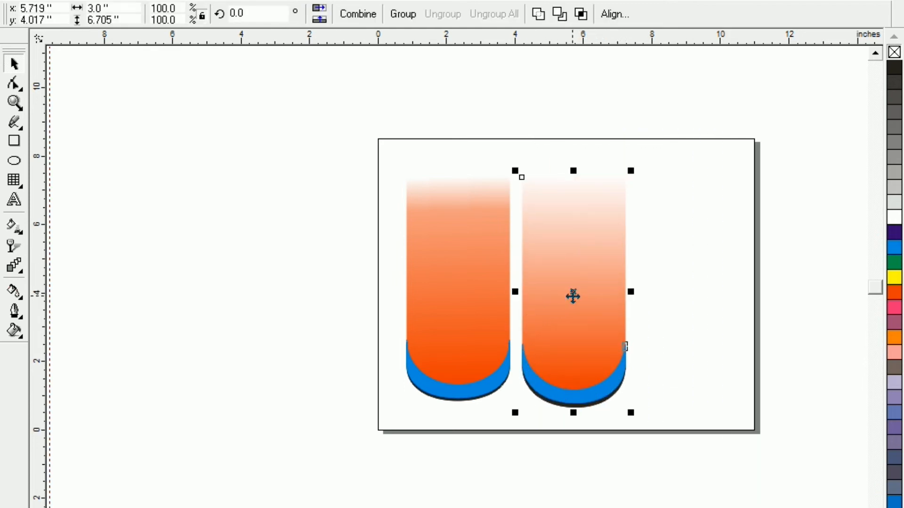
left_click(529, 428)
left_click_drag(702, 131, 516, 444)
key("Up")
left_click(517, 481)
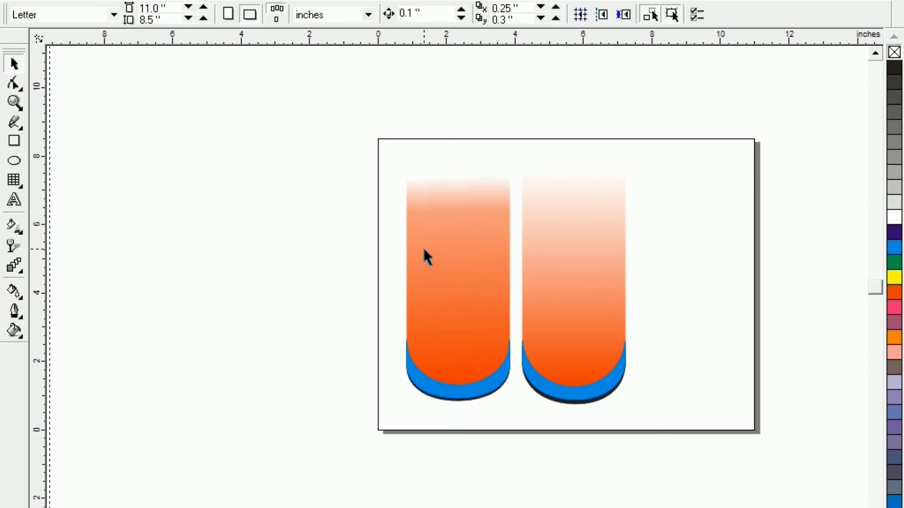
key("F4")
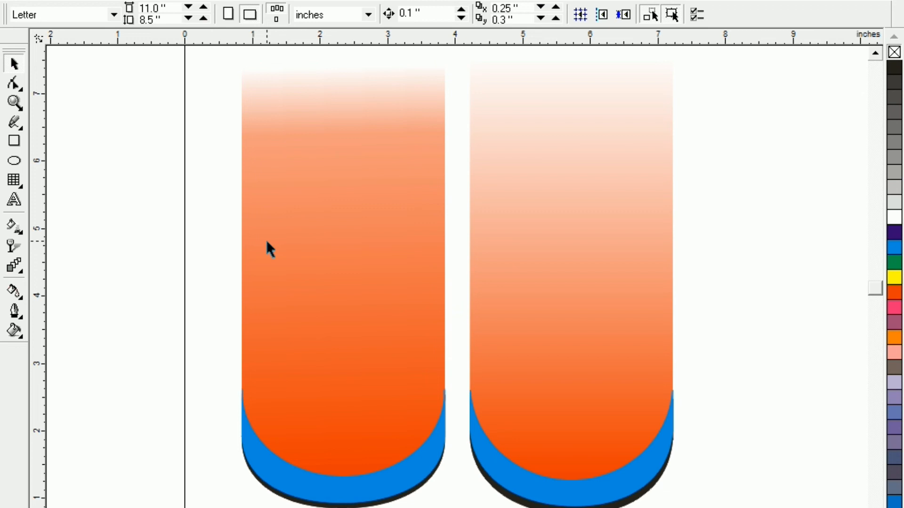